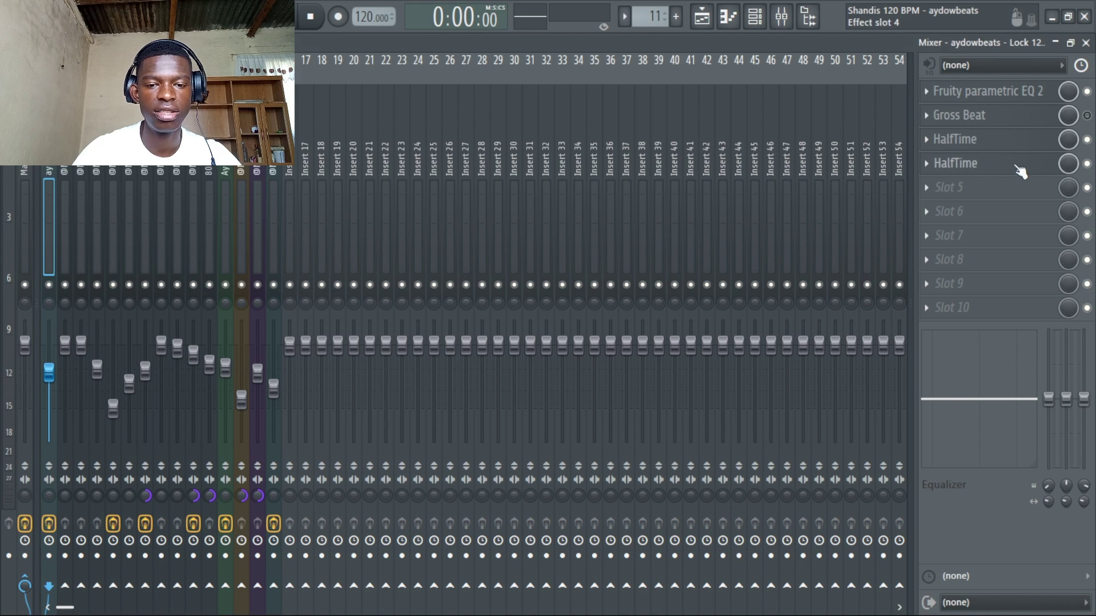
# - Check the HalfTime effect in slot 4 of the aydowbeats - Lock 120 mixer track and switch to the playlist
pyautogui.click(1020, 170)
pyautogui.click(551, 263)
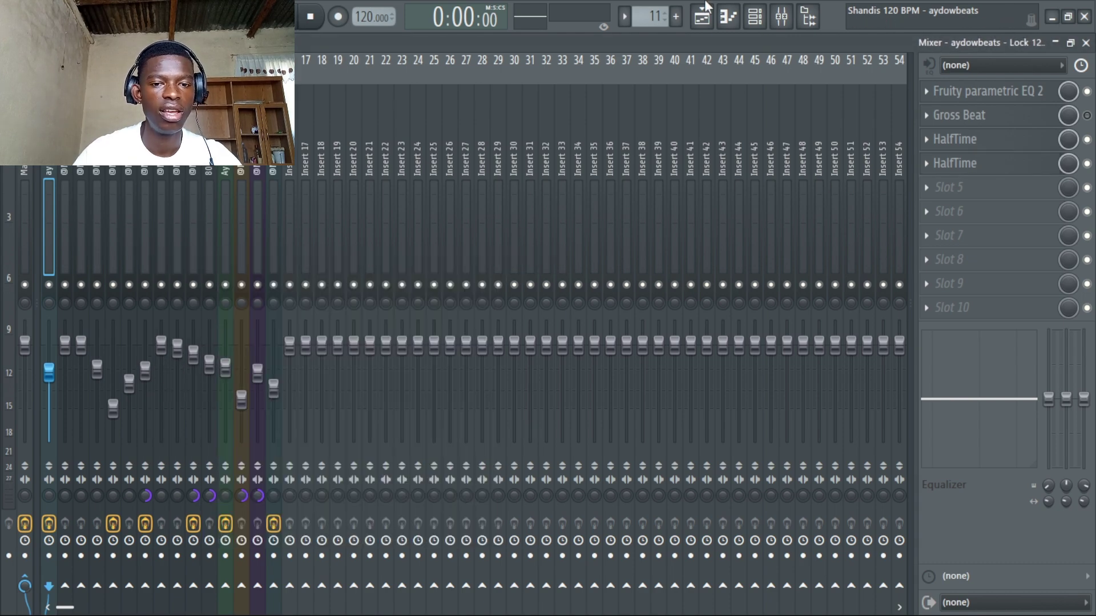
pyautogui.press('F5')
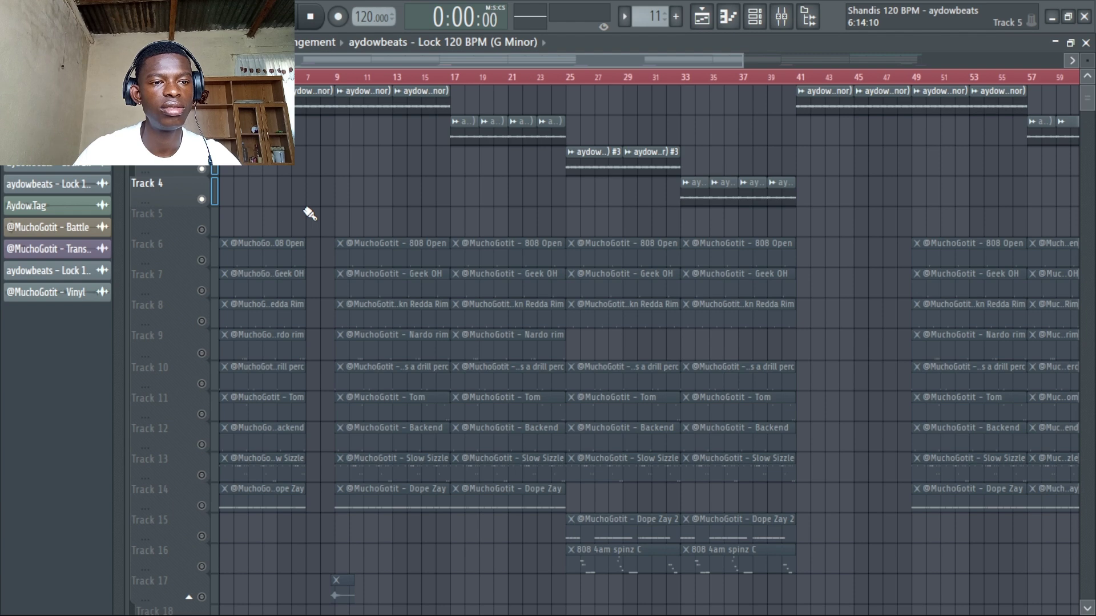
# - Audition the 808 Open pattern from Track 6 in the piano roll and return to the playlist
pyautogui.doubleClick(354, 244)
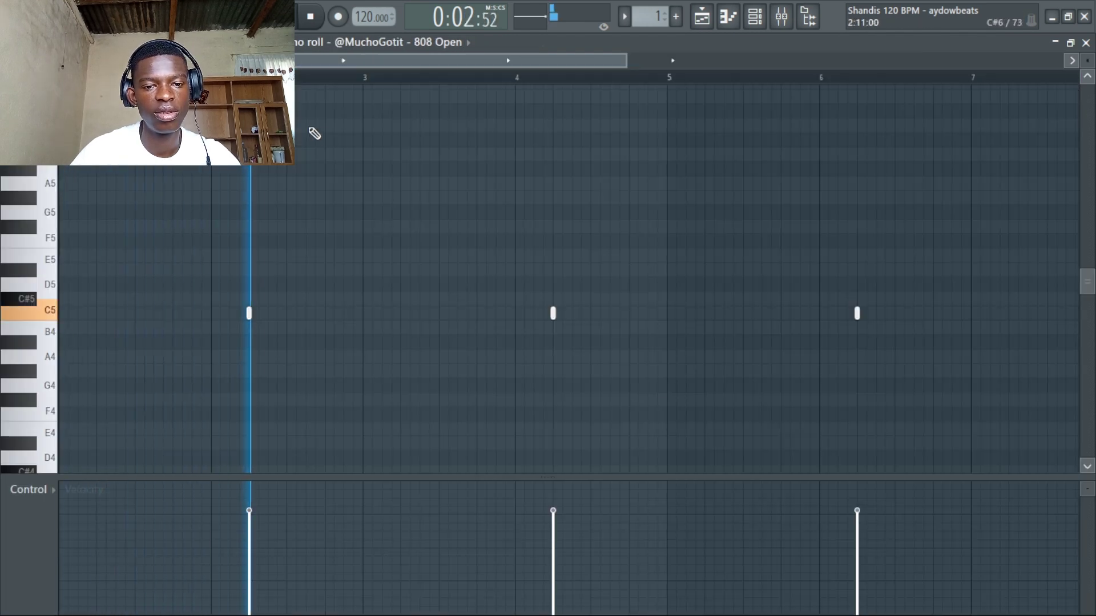
pyautogui.press('space')
pyautogui.press('F5')
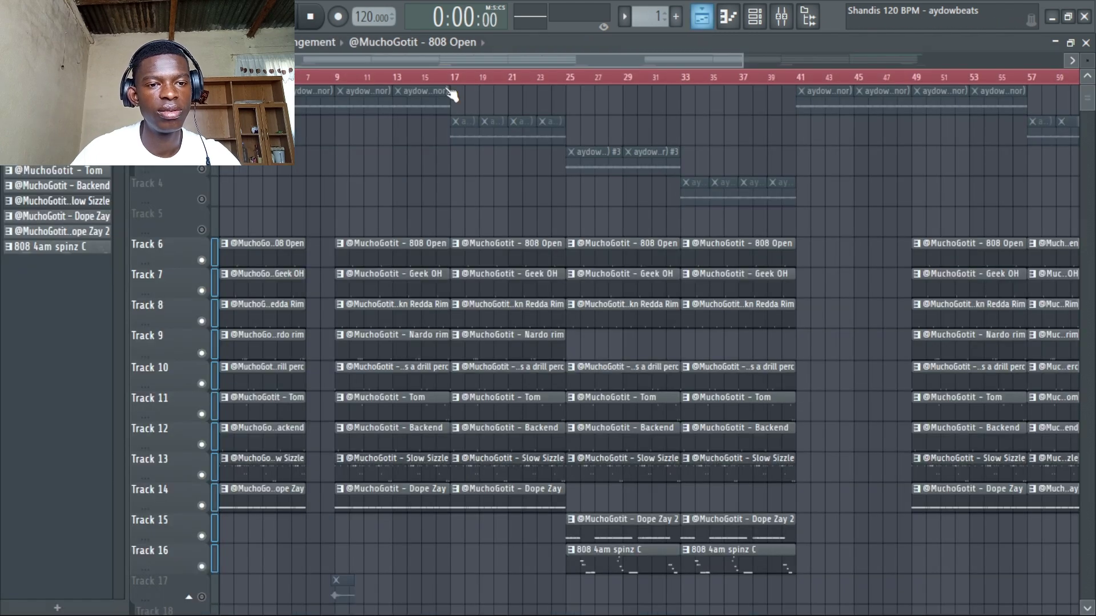
# - Audition the Geek OH pattern from Track 7 from its first bar in the piano roll and return to the playlist
pyautogui.doubleClick(396, 276)
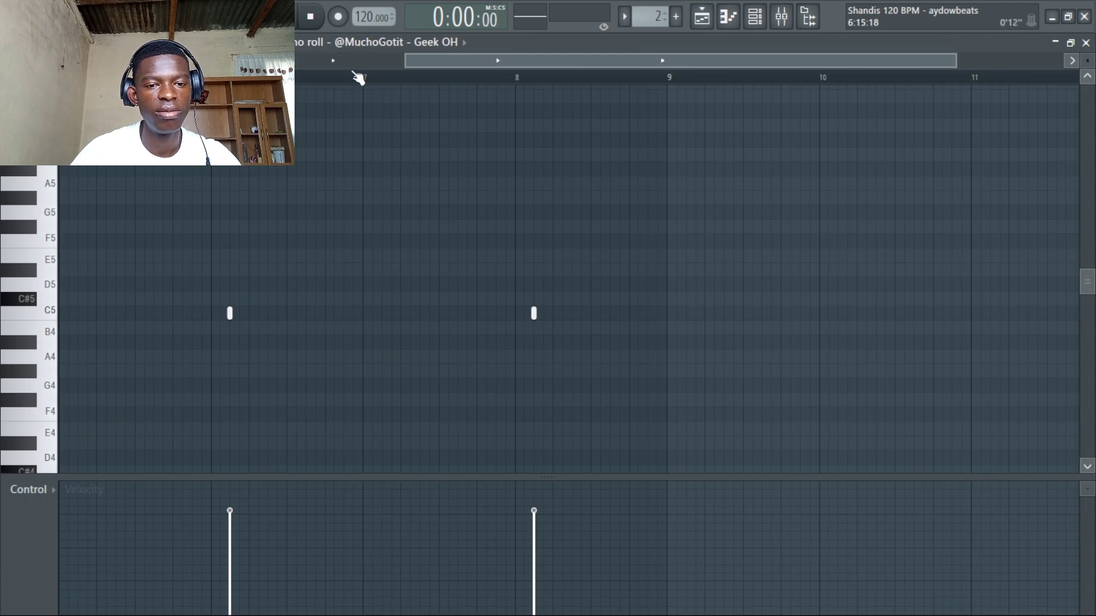
pyautogui.moveTo(457, 63); pyautogui.dragTo(127, 62)
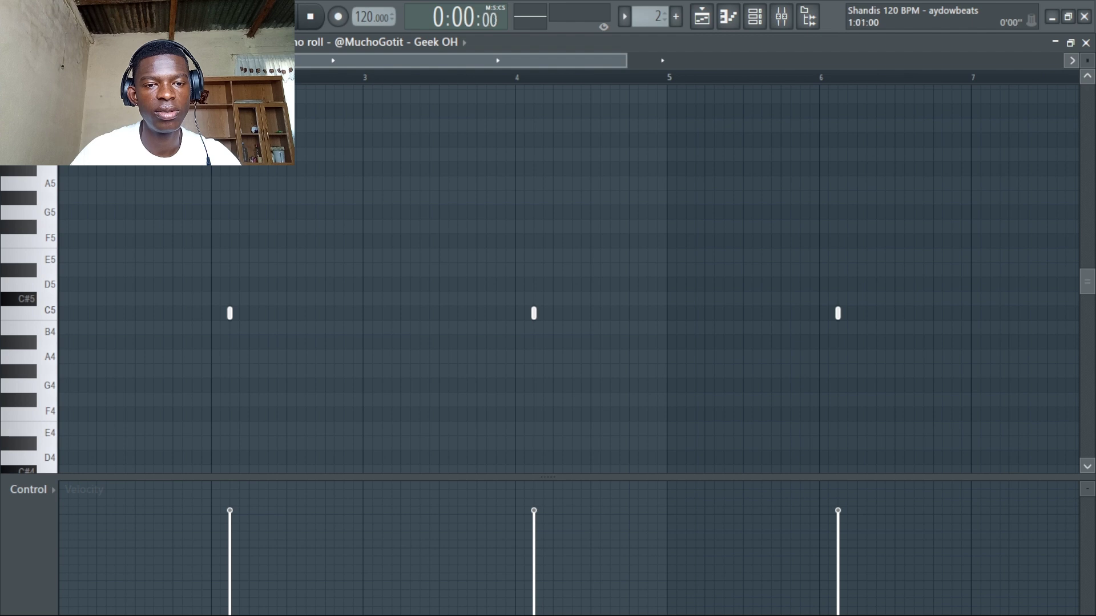
pyautogui.press('space')
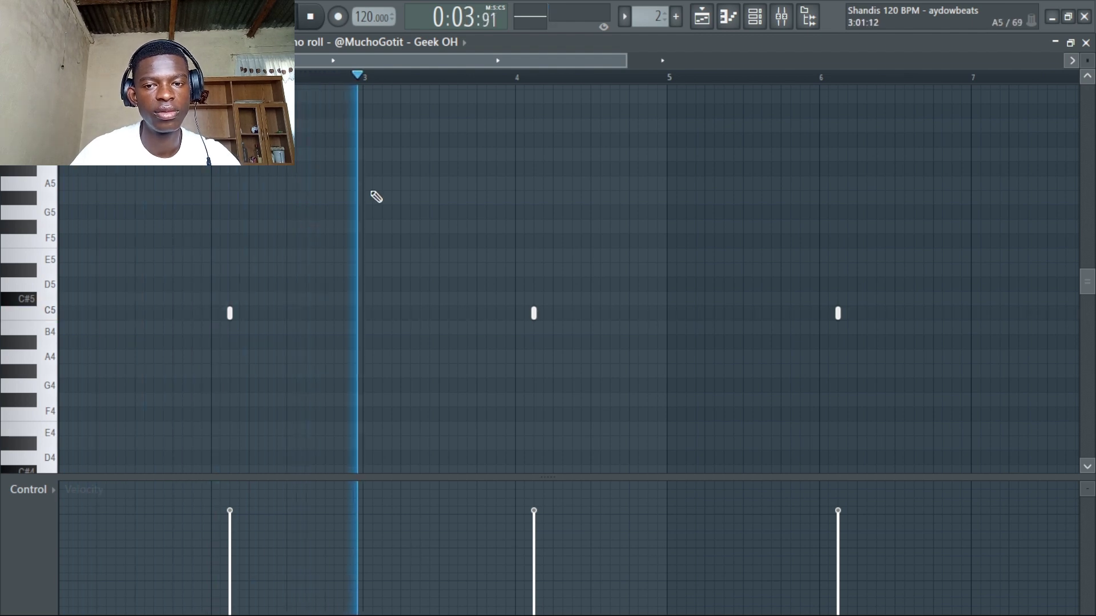
pyautogui.click(718, 16)
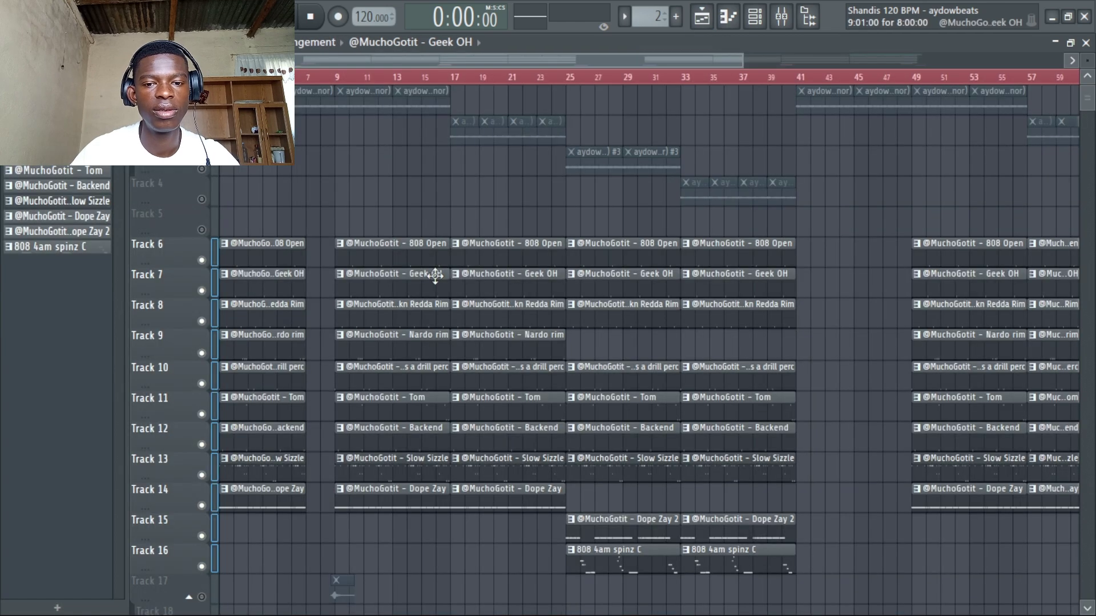
# - Play the Fkn Redda Rim pattern from Track 8 in the piano roll and go back to the playlist
pyautogui.doubleClick(396, 323)
pyautogui.press('space')
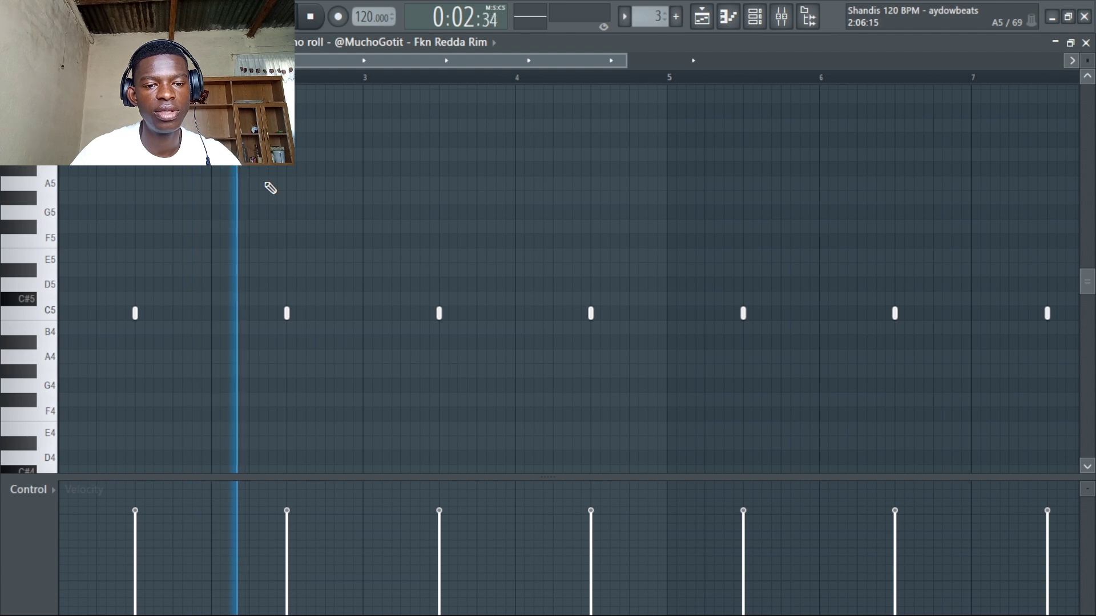
pyautogui.click(713, 17)
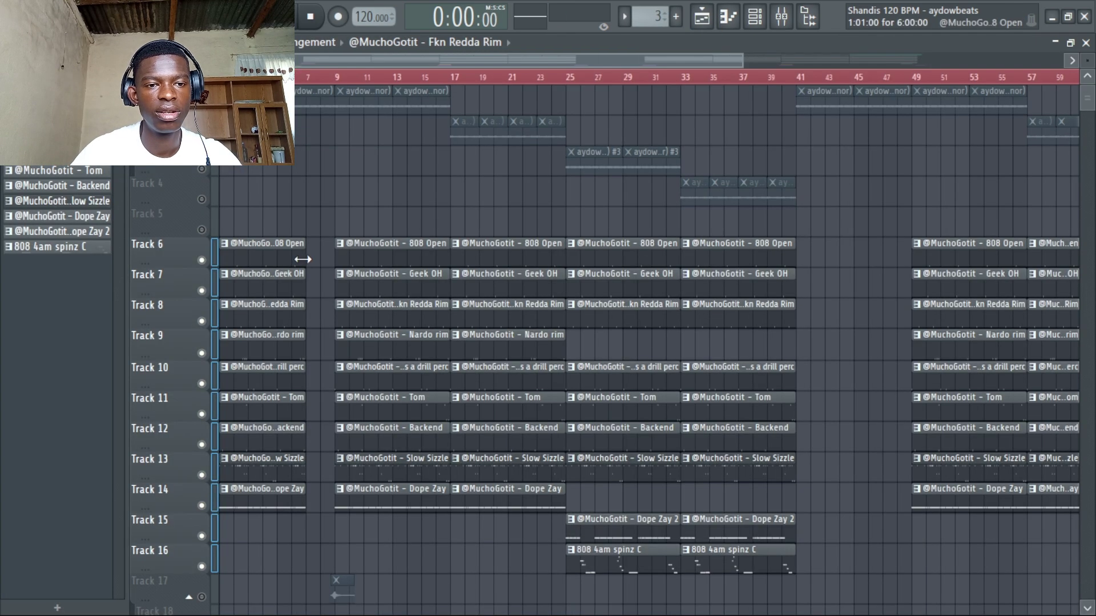
# - Play the Nardo rim pattern from Track 9 with its full eight bars in view and return to the playlist
pyautogui.doubleClick(391, 343)
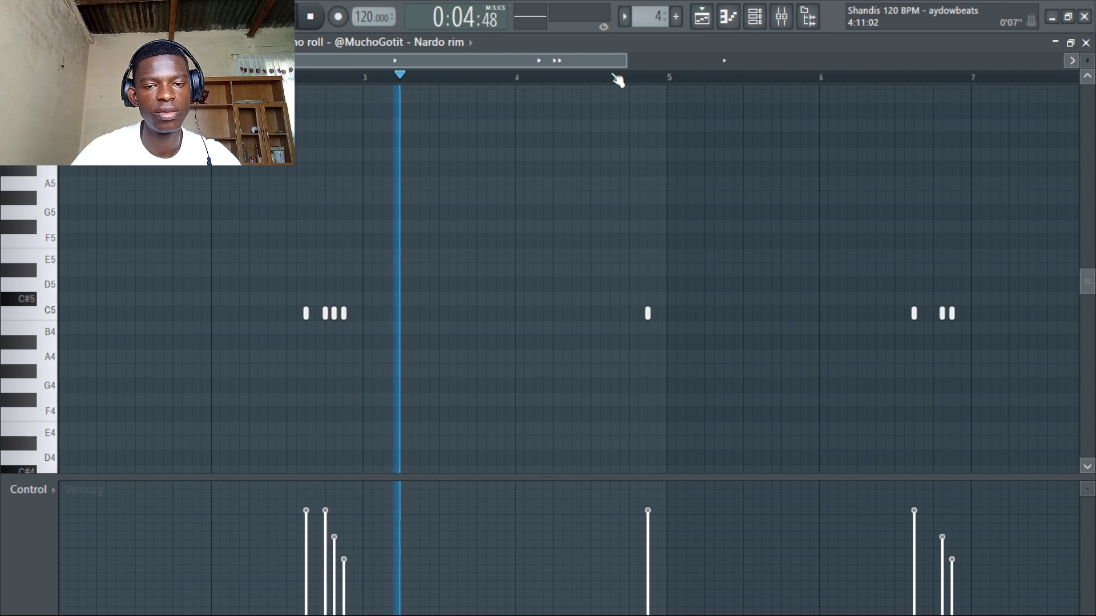
pyautogui.moveTo(626, 60); pyautogui.dragTo(905, 60)
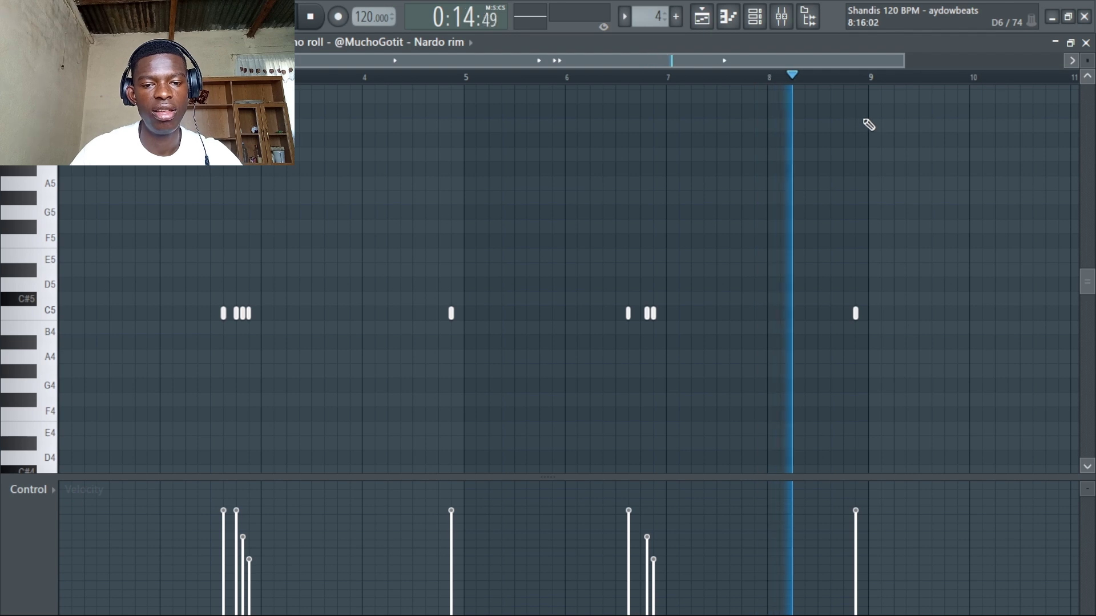
pyautogui.press('space')
pyautogui.click(708, 22)
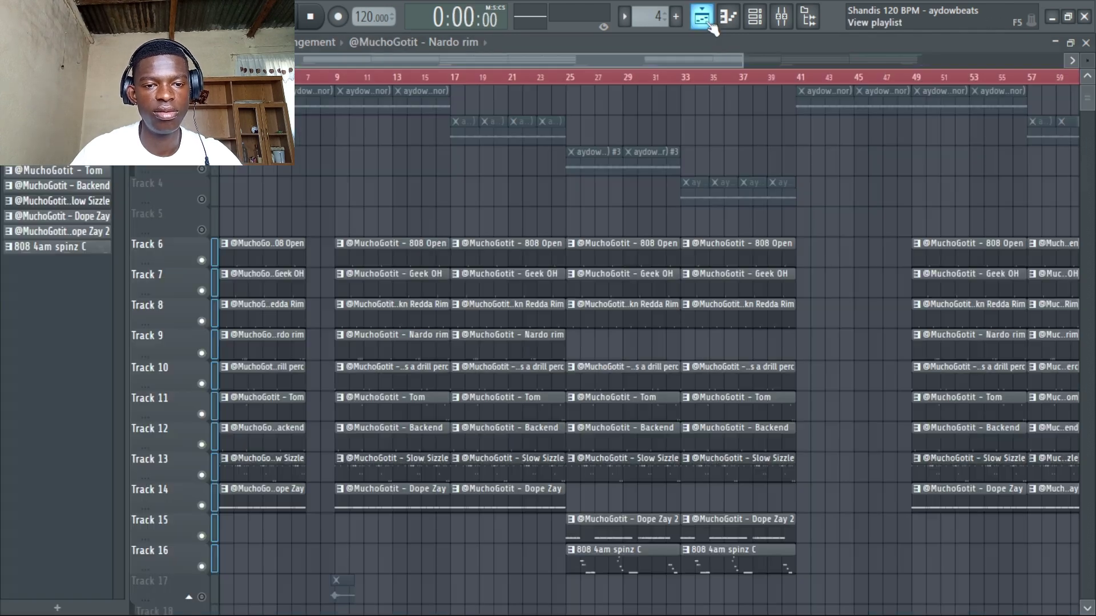
# - Audition the "I think this is a drill perc" pattern from Track 10 in the piano roll and return to the playlist
pyautogui.doubleClick(404, 378)
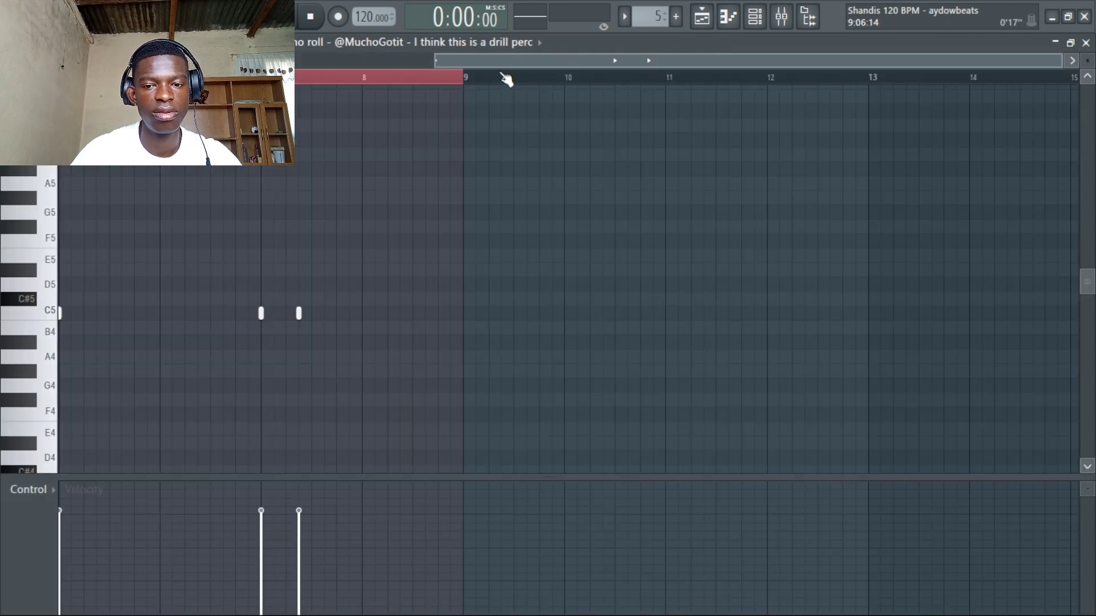
pyautogui.press('space')
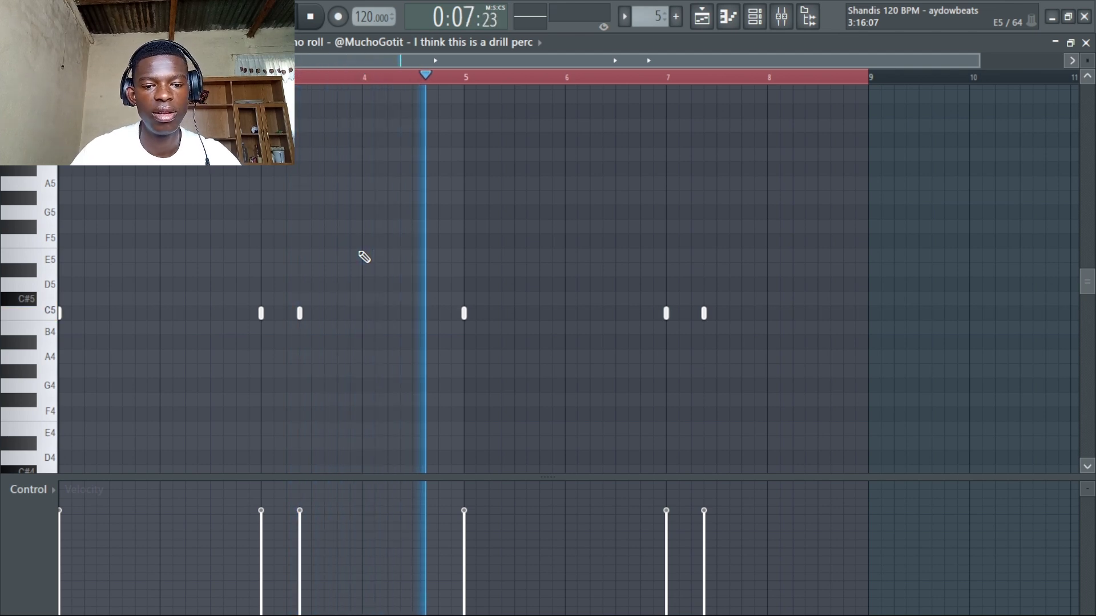
pyautogui.press('space')
pyautogui.click(702, 18)
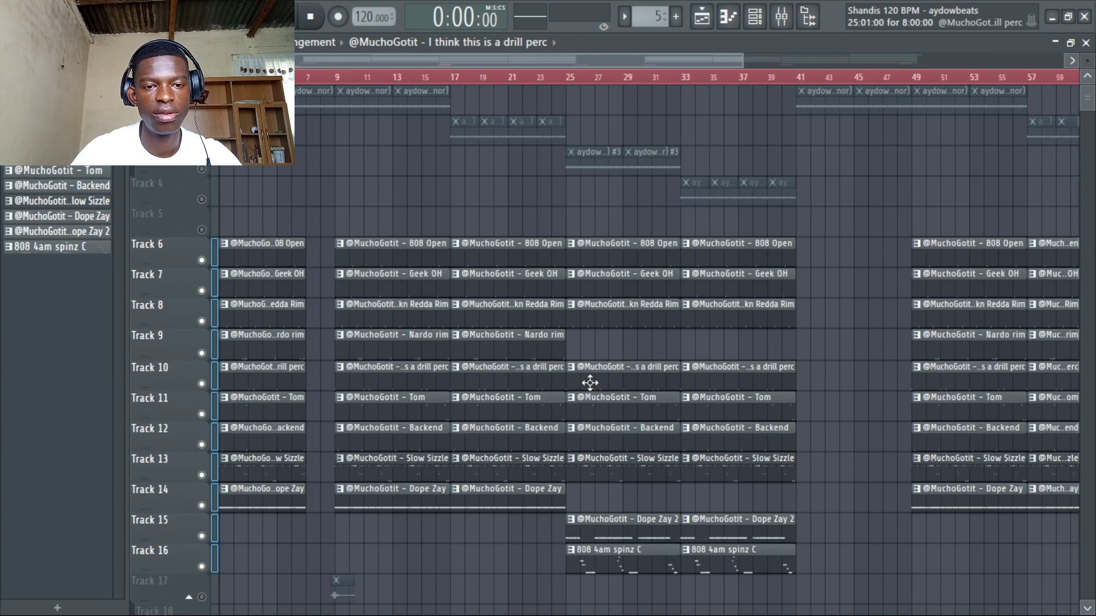
# - Audition the Tom pattern from Track 11, skipping playback to bar 5 and bar 7, and return to the playlist
pyautogui.doubleClick(397, 415)
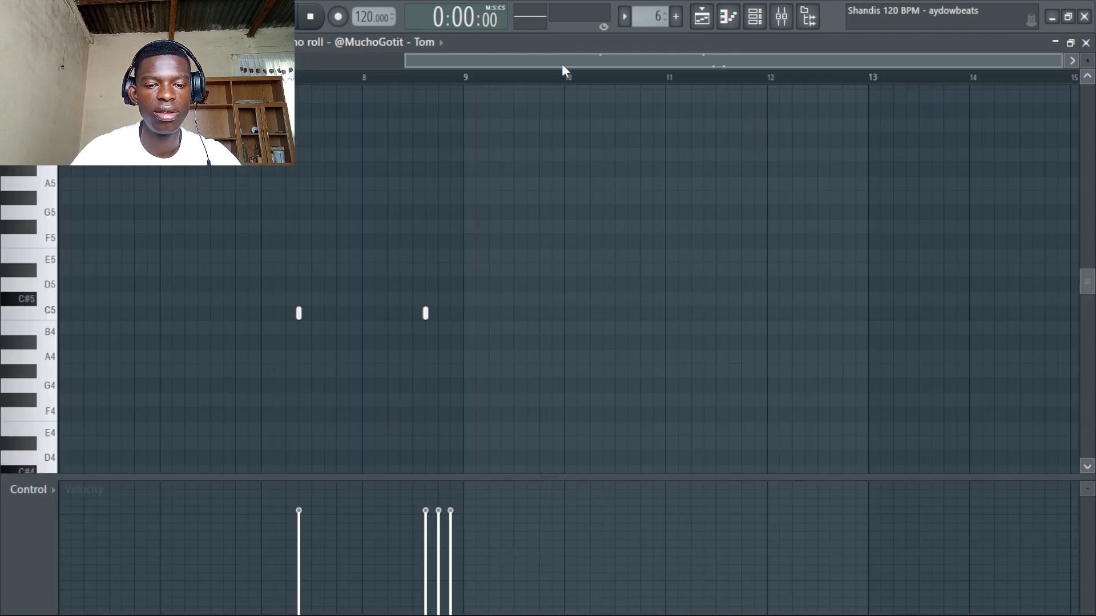
pyautogui.press('space')
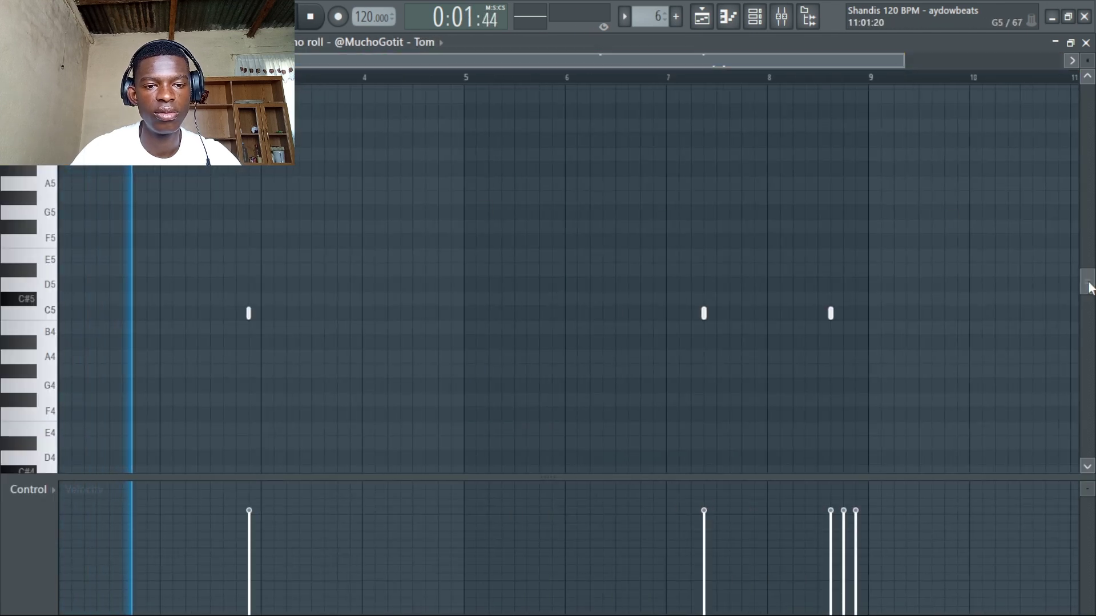
pyautogui.moveTo(1090, 288); pyautogui.dragTo(1090, 321)
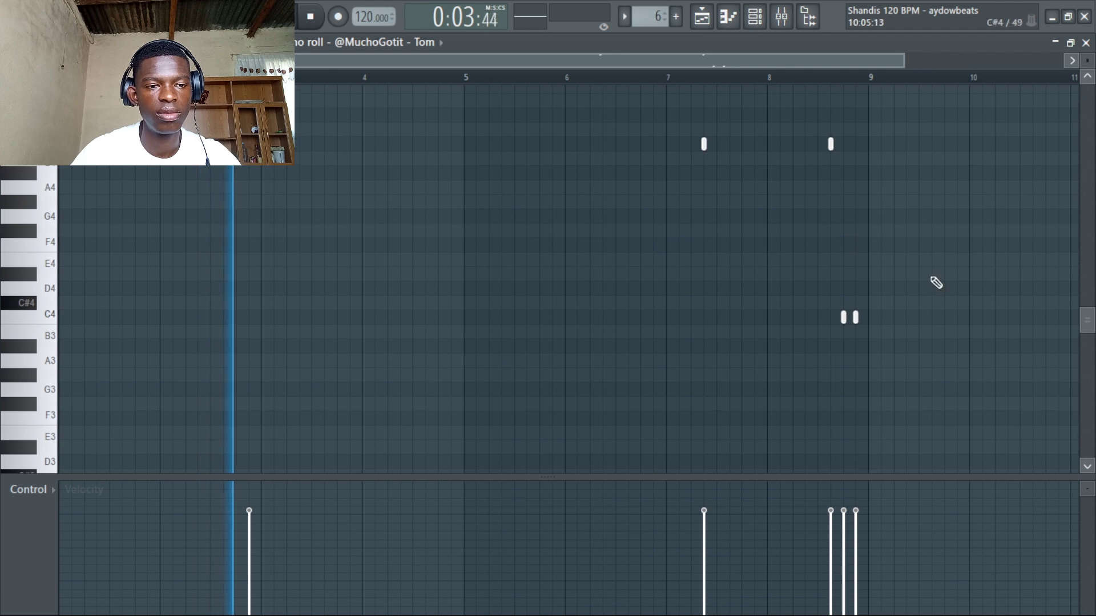
pyautogui.click(472, 80)
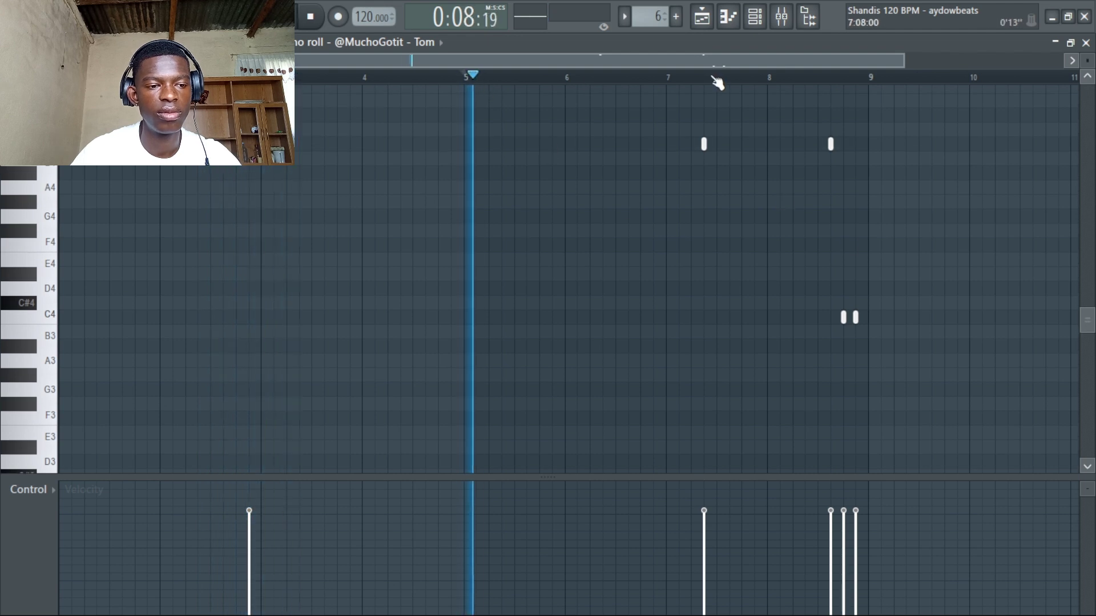
pyautogui.click(669, 80)
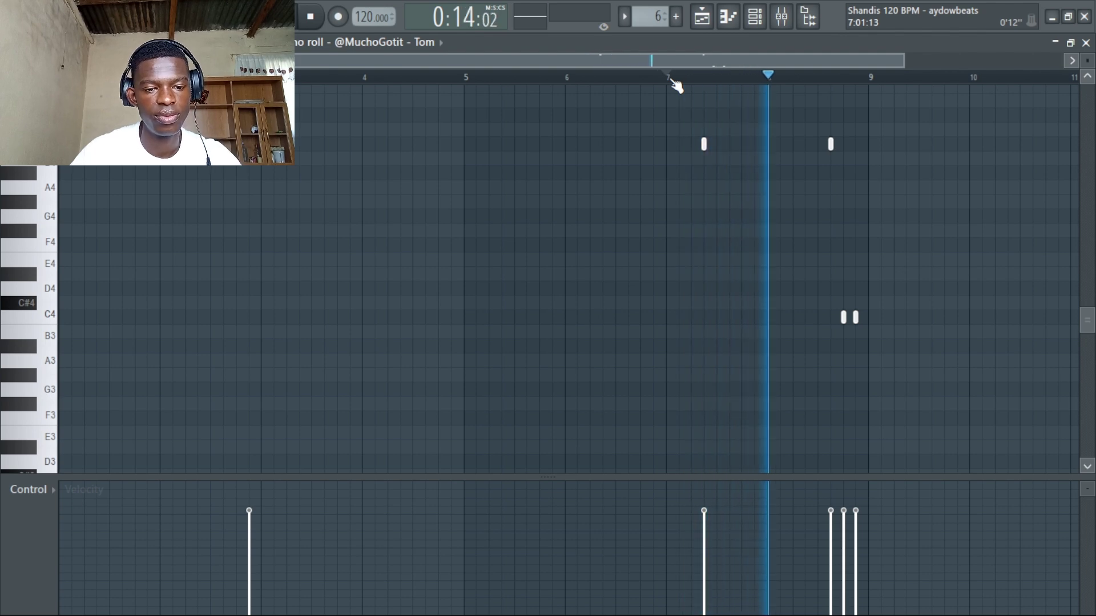
pyautogui.press('space')
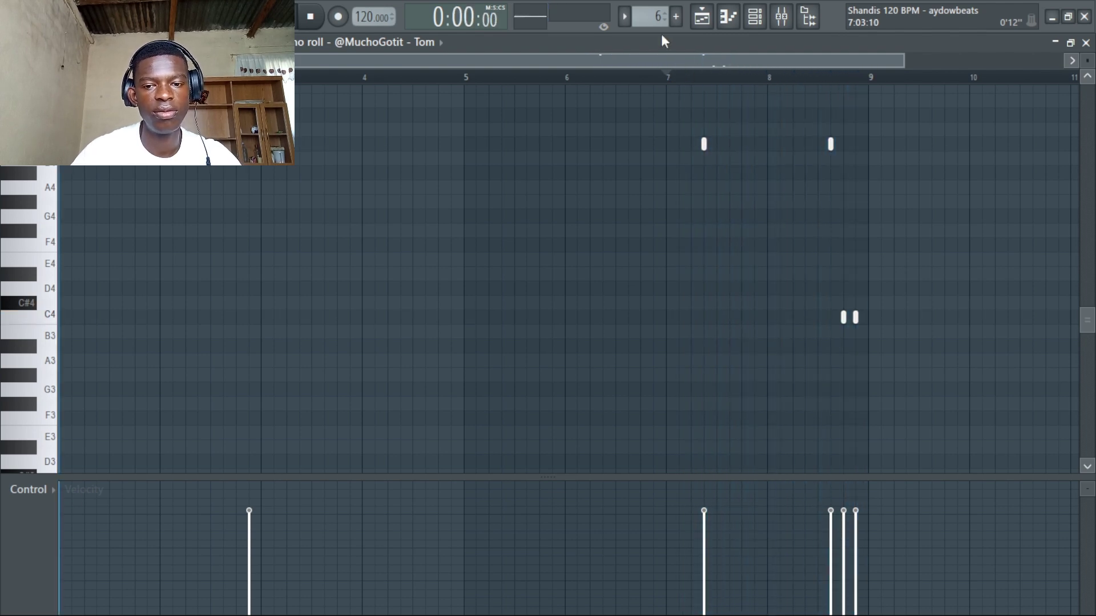
pyautogui.click(705, 15)
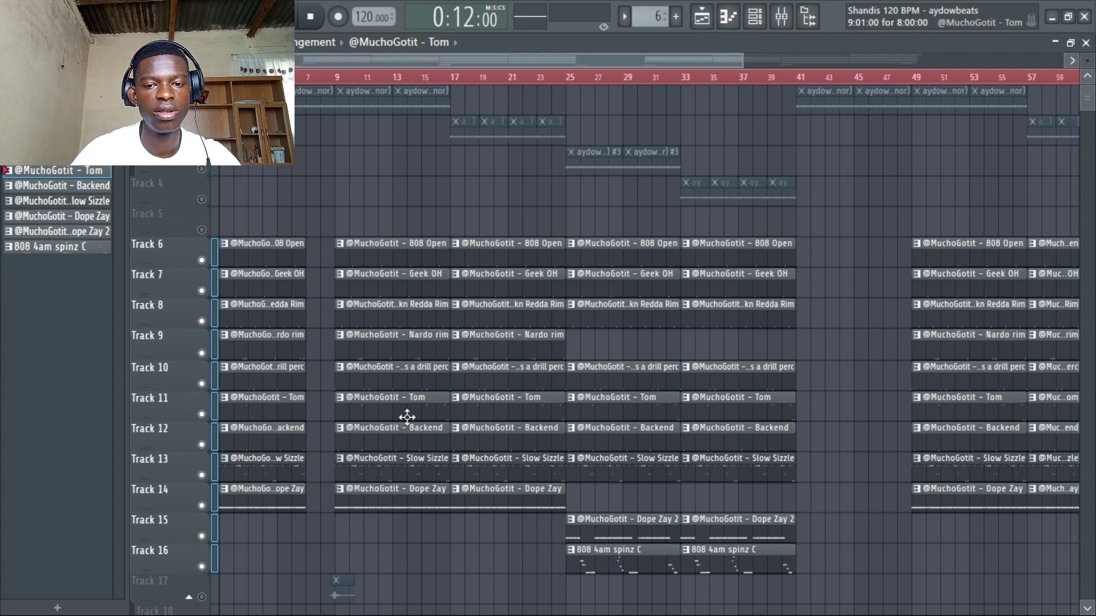
# - Play the Backend pattern from Track 12 in the piano roll and go back to the playlist
pyautogui.doubleClick(395, 443)
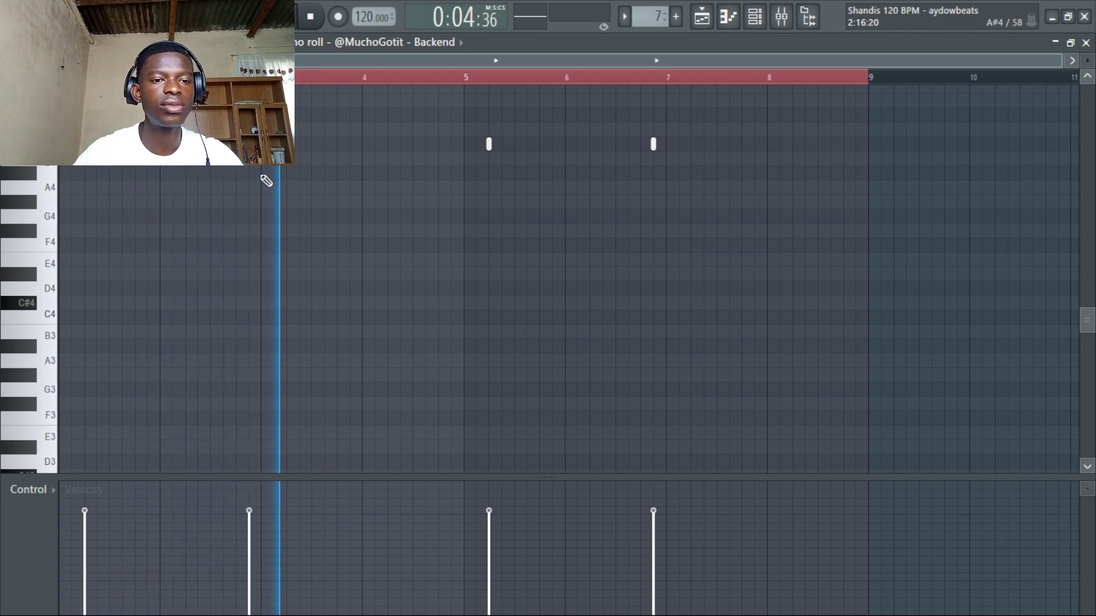
pyautogui.press('space')
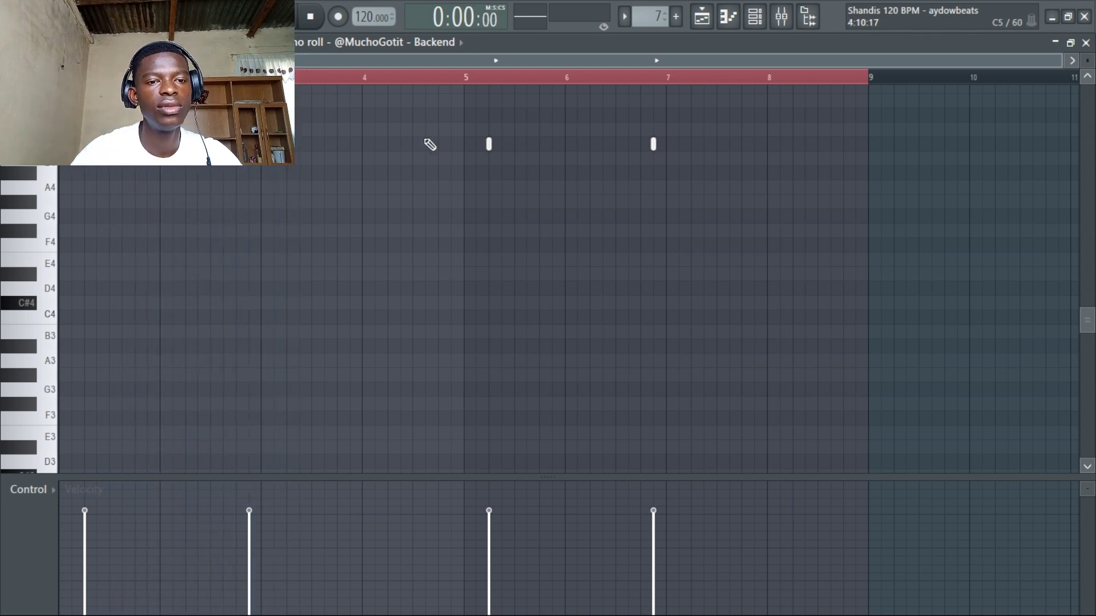
pyautogui.click(702, 17)
# - Audition the Slow Sizzle hi-hat pattern from Track 13 and inspect its lower-pitched notes in the piano roll
pyautogui.doubleClick(380, 471)
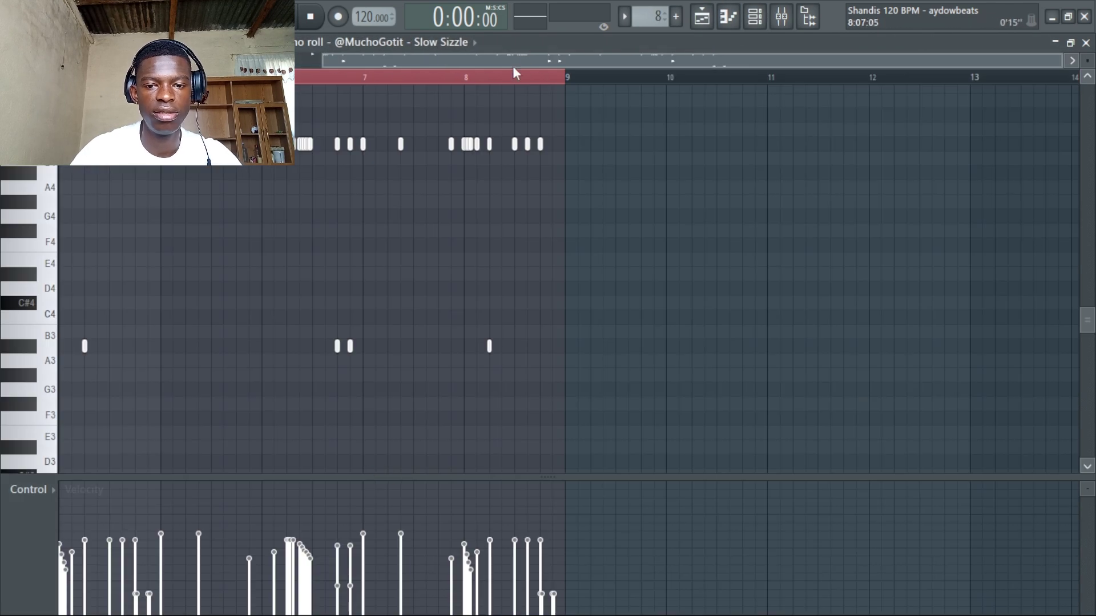
pyautogui.hscroll(-3, 528, 70)
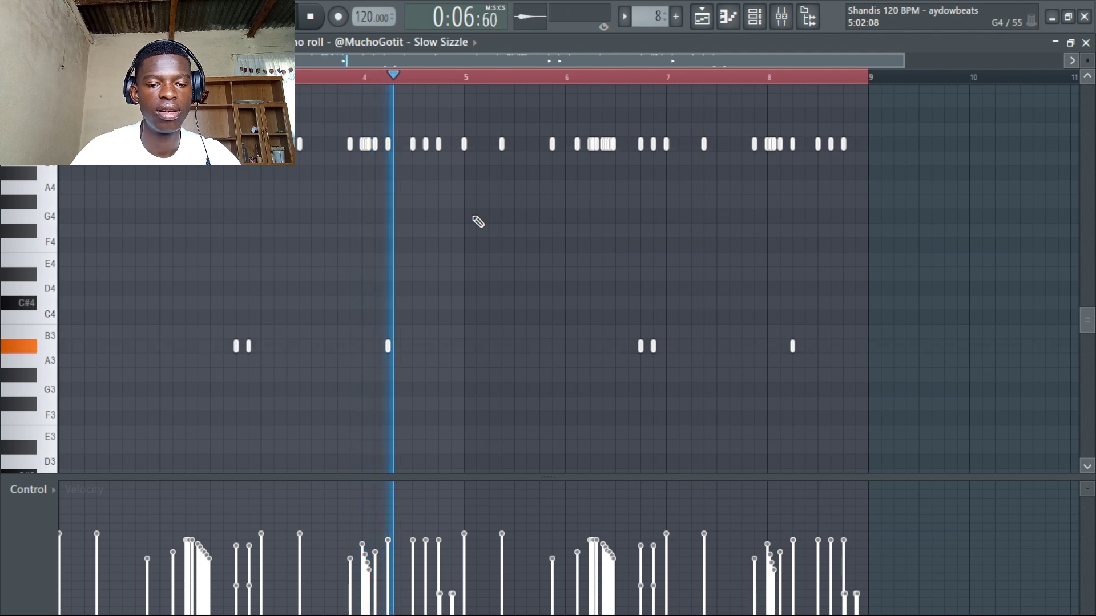
pyautogui.press('space')
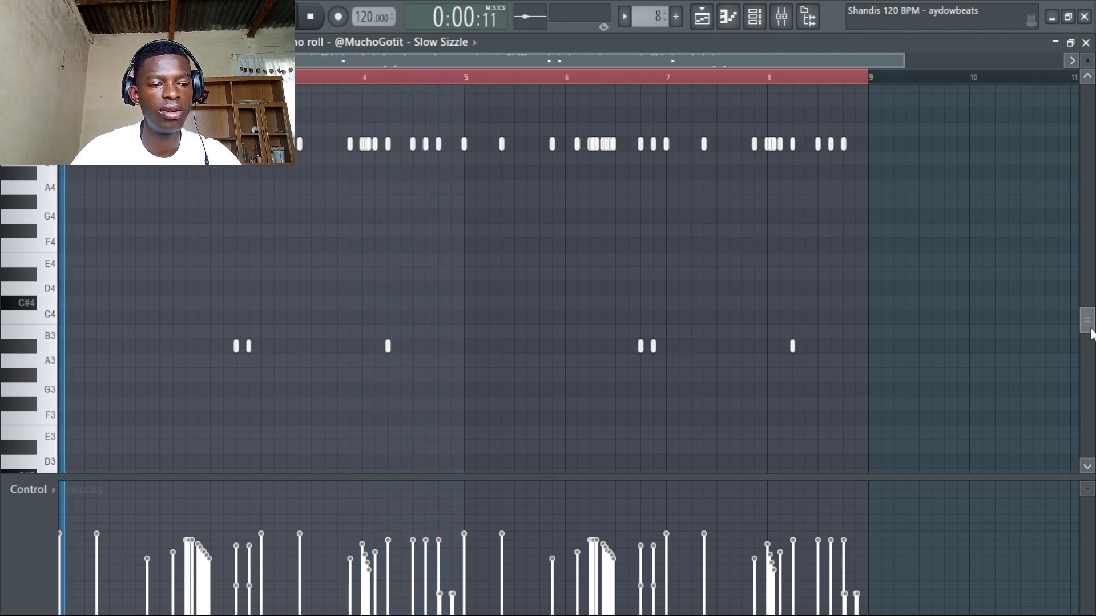
pyautogui.moveTo(1091, 334); pyautogui.dragTo(1094, 357)
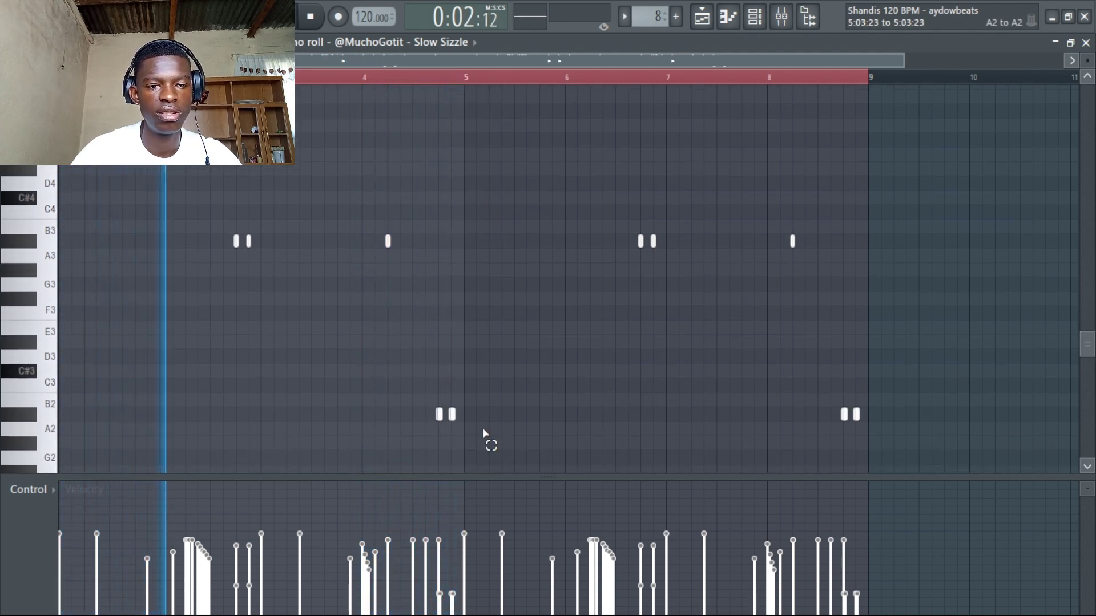
pyautogui.moveTo(483, 433); pyautogui.dragTo(502, 379)
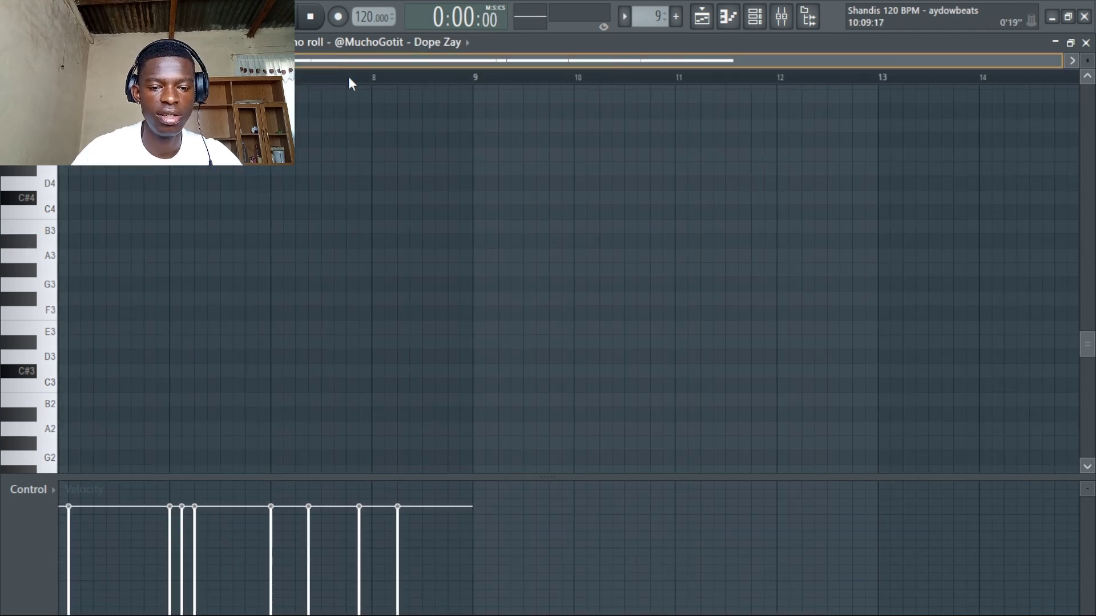
# - Play the Dope Zay 808 pattern from its first bar with the D#5 notes in view and return to the playlist
pyautogui.hscroll(-4, 874, 257)
pyautogui.moveTo(1092, 333); pyautogui.dragTo(1091, 289)
pyautogui.press('space')
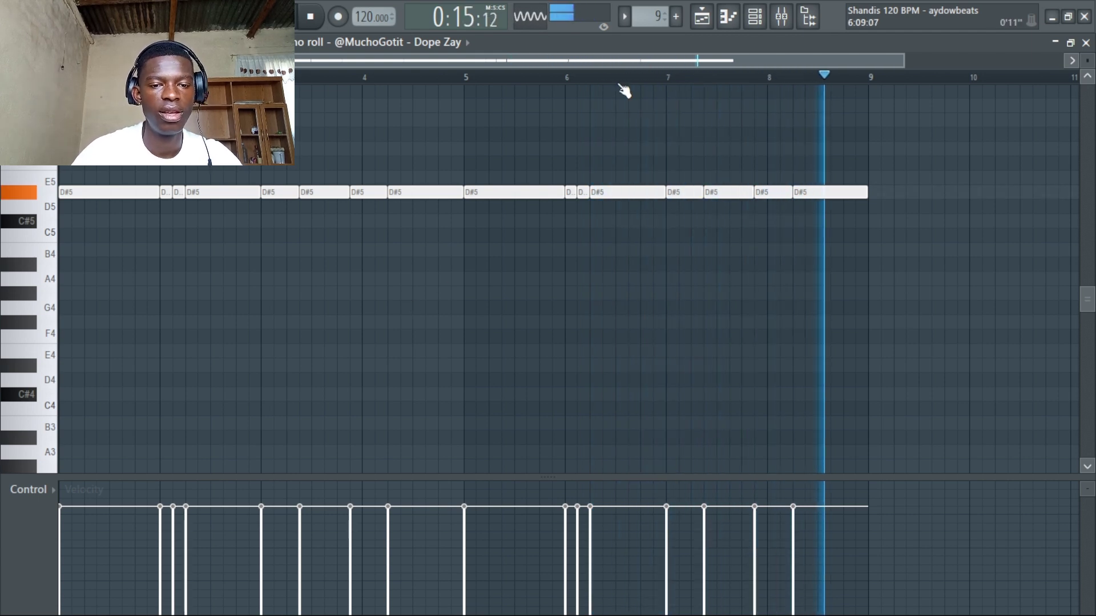
pyautogui.click(708, 24)
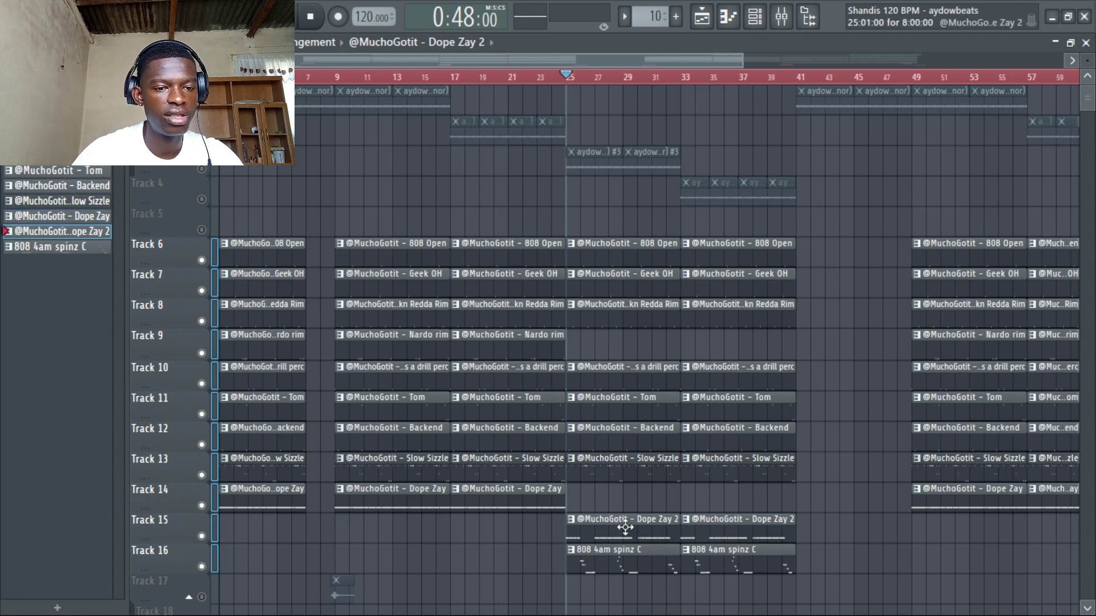
# - Audition the Dope Zay 2 pattern from Track 15 in the piano roll and return to the playlist
pyautogui.click(737, 26)
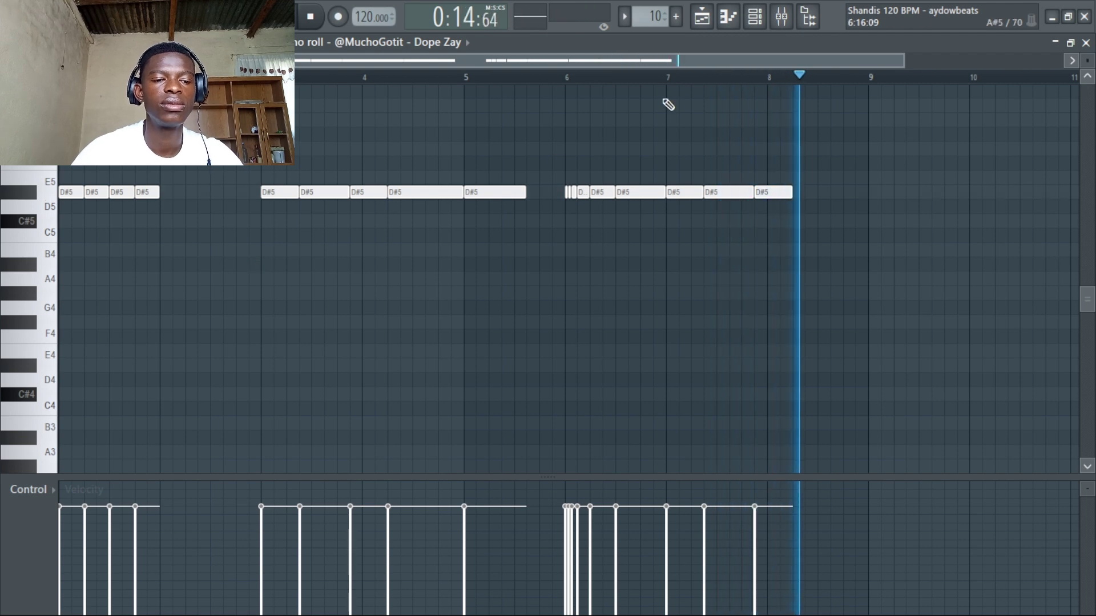
pyautogui.press('space')
pyautogui.click(701, 17)
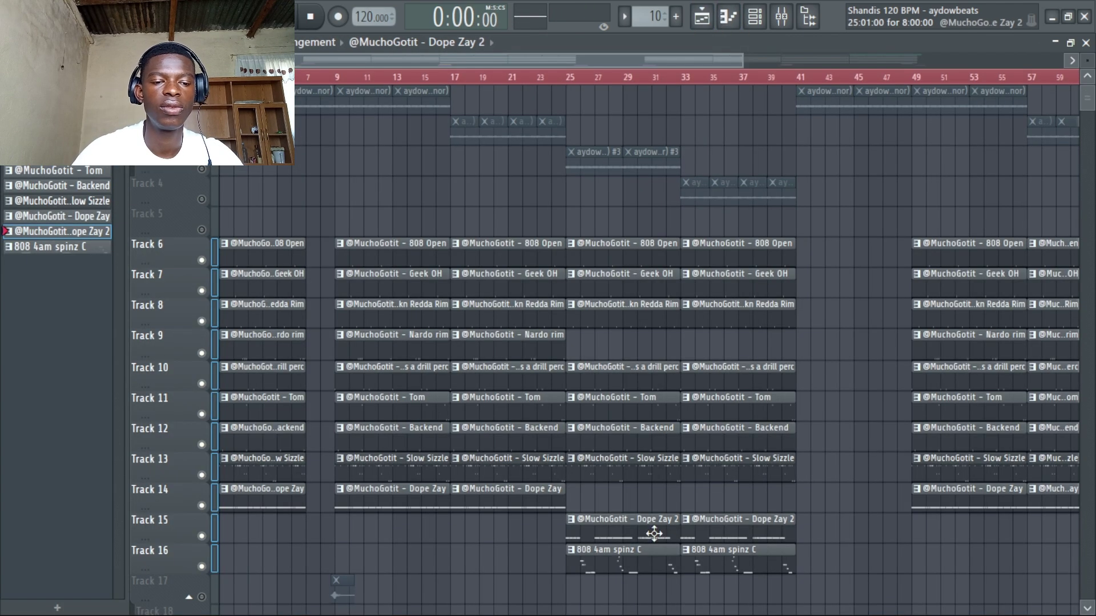
# - Audition the 808 4am spinz C pattern from Track 16, inspect its high and low notes in the piano roll, and return to the playlist
pyautogui.doubleClick(621, 550)
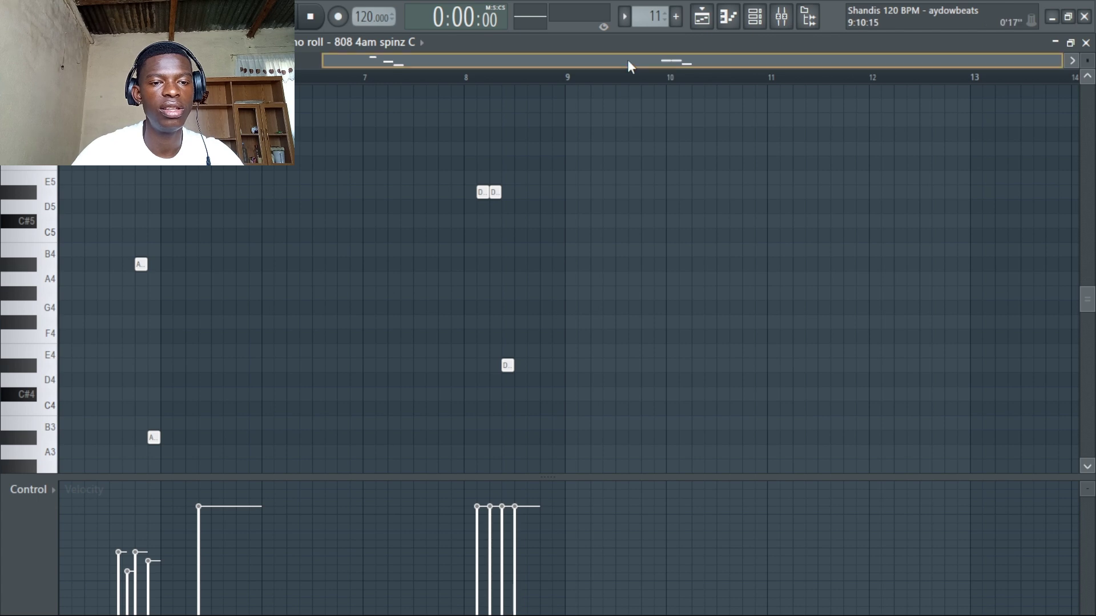
pyautogui.press('space')
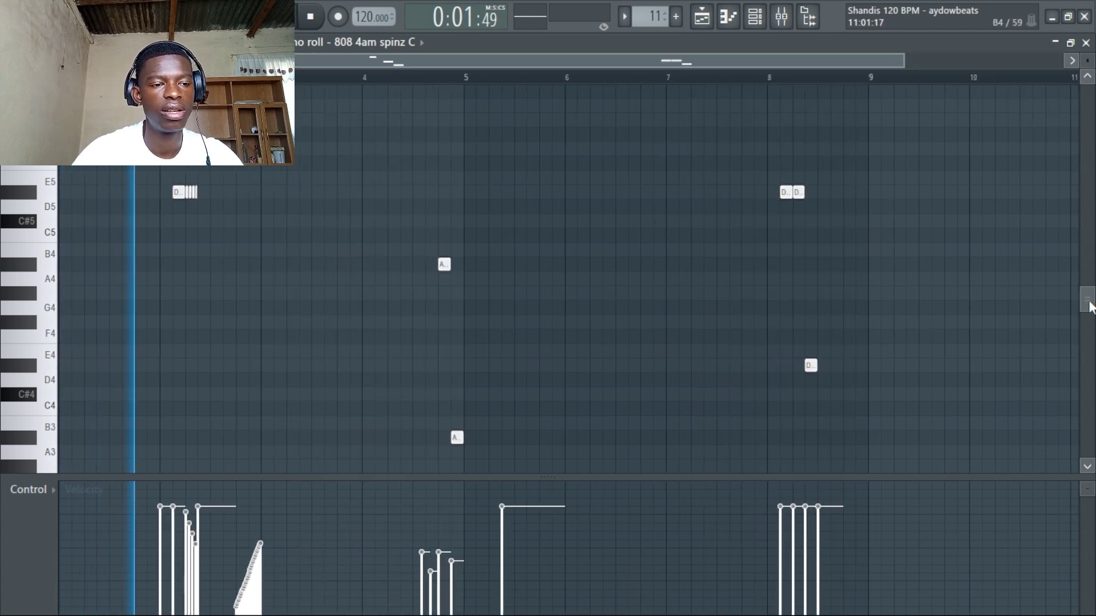
pyautogui.scroll(4, 1087, 296)
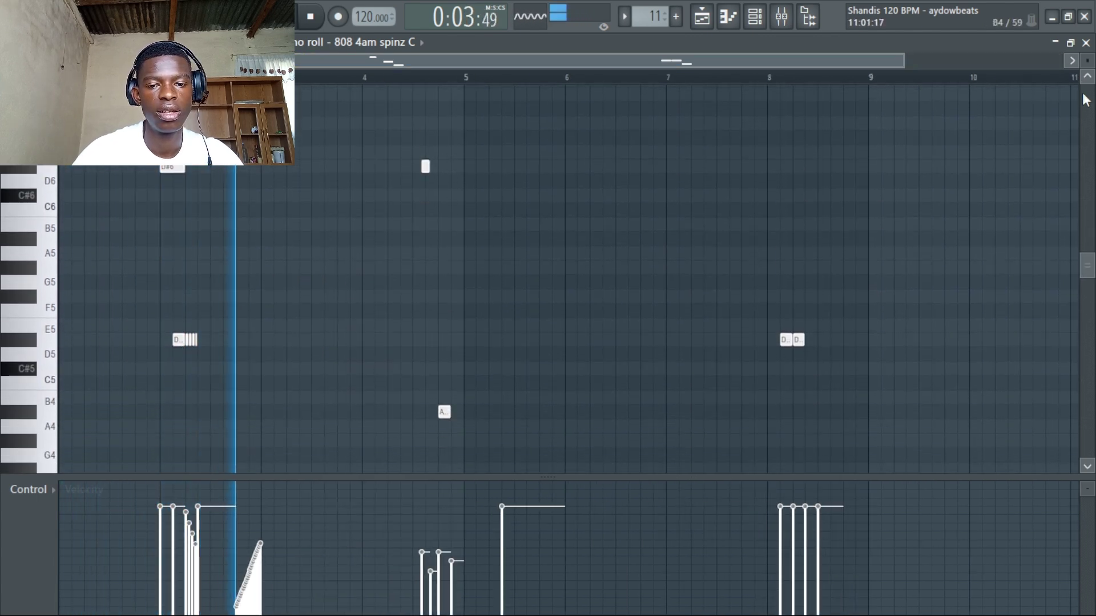
pyautogui.scroll(-2, 1083, 297)
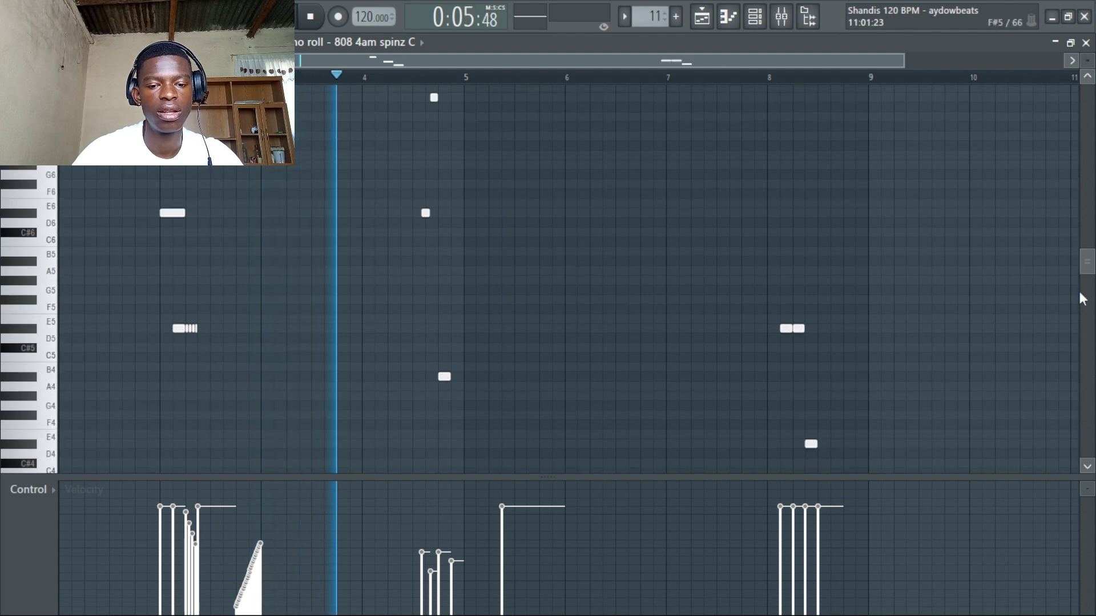
pyautogui.scroll(3, 1086, 268)
pyautogui.scroll(-2, 1088, 263)
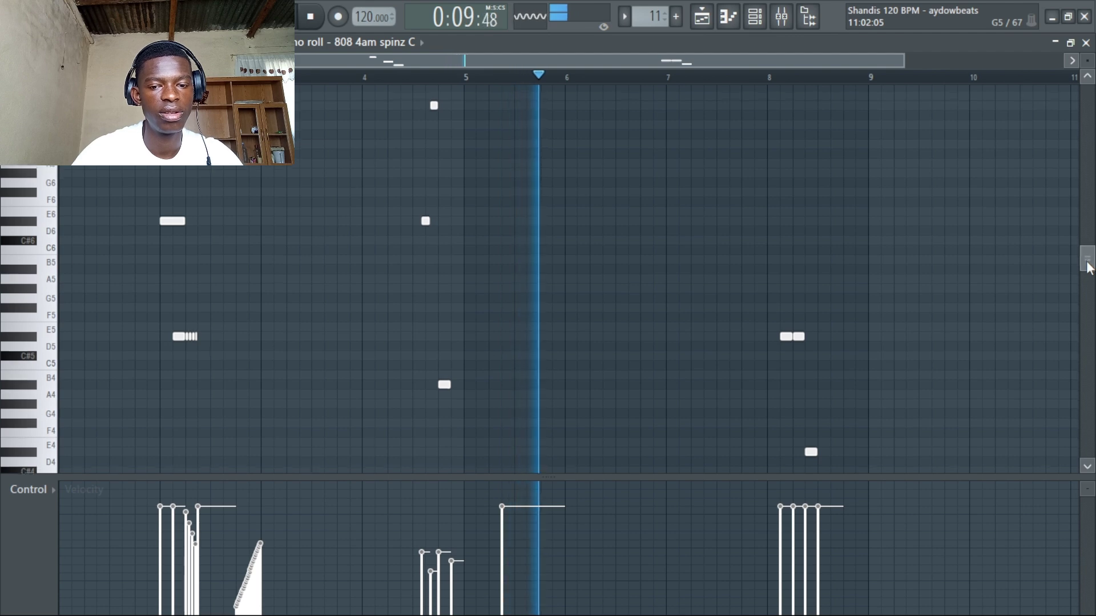
pyautogui.moveTo(1088, 264)
pyautogui.mouseDown()
pyautogui.moveTo(1088, 354)
pyautogui.moveTo(1090, 274)
pyautogui.mouseUp()
pyautogui.press('space')
pyautogui.click(710, 23)
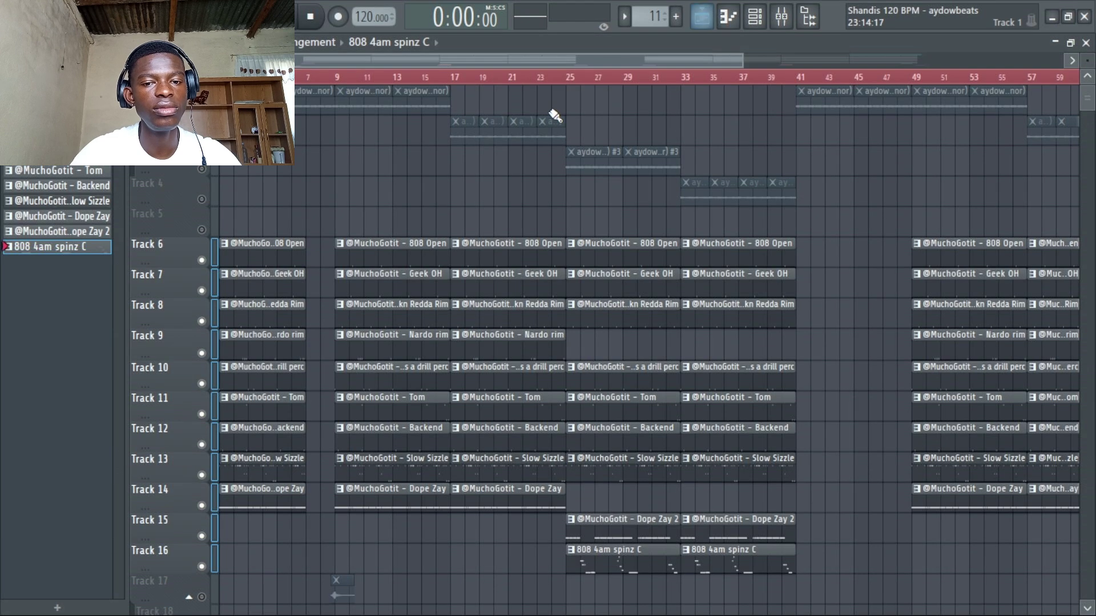
# - Play the full arrangement in the playlist from bar 25
pyautogui.click(571, 77)
pyautogui.press('space')
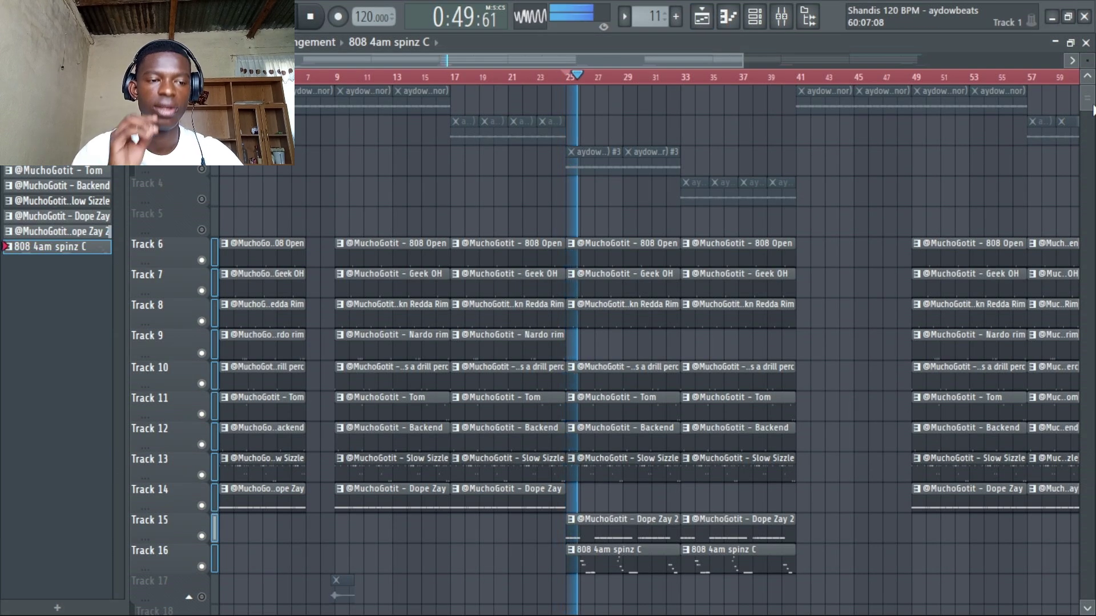
pyautogui.scroll(-3, 1001, 167)
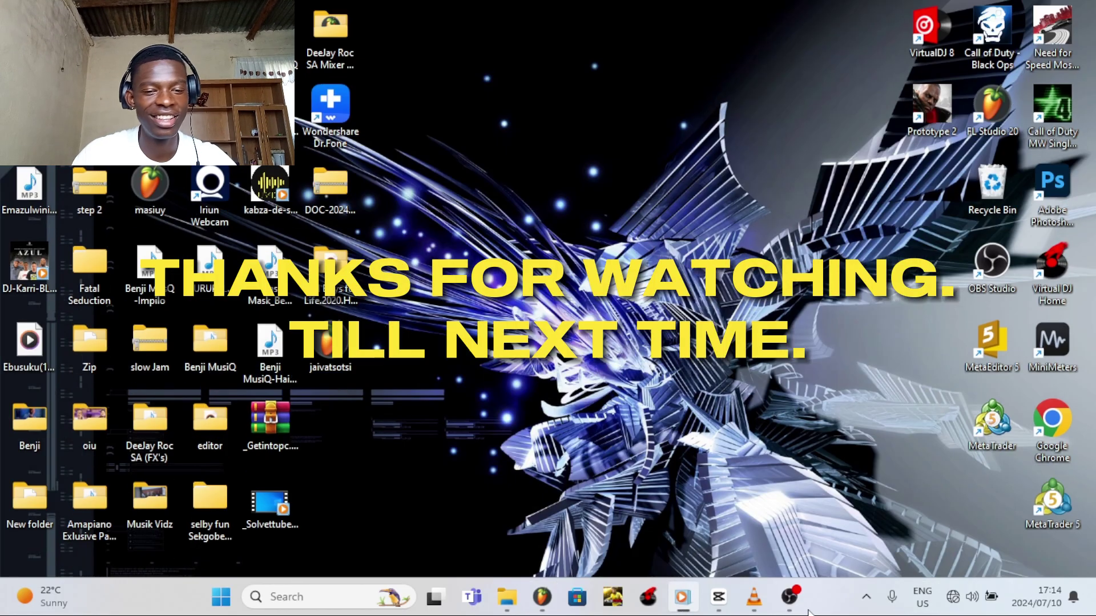
pyautogui.click(789, 597)
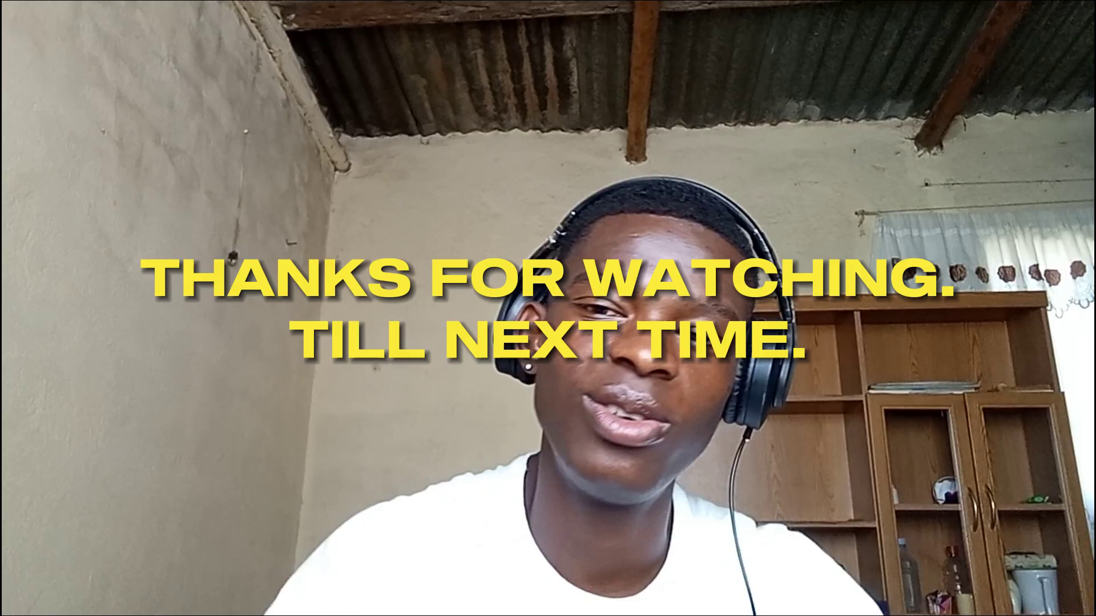